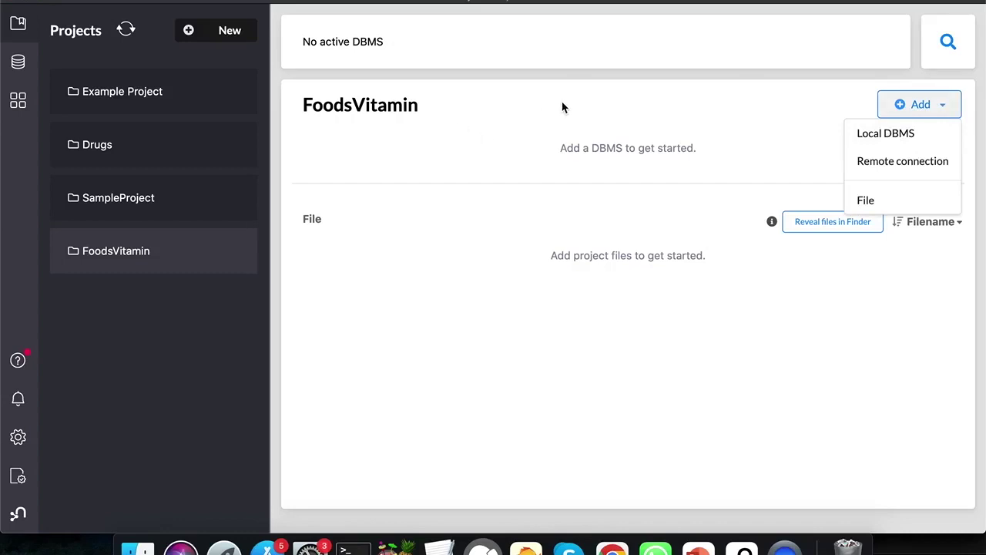
Create a local DBMS named 'Food DBMS' on version 4.4.5 with a password set
key(XF86AudioRaiseVolume)
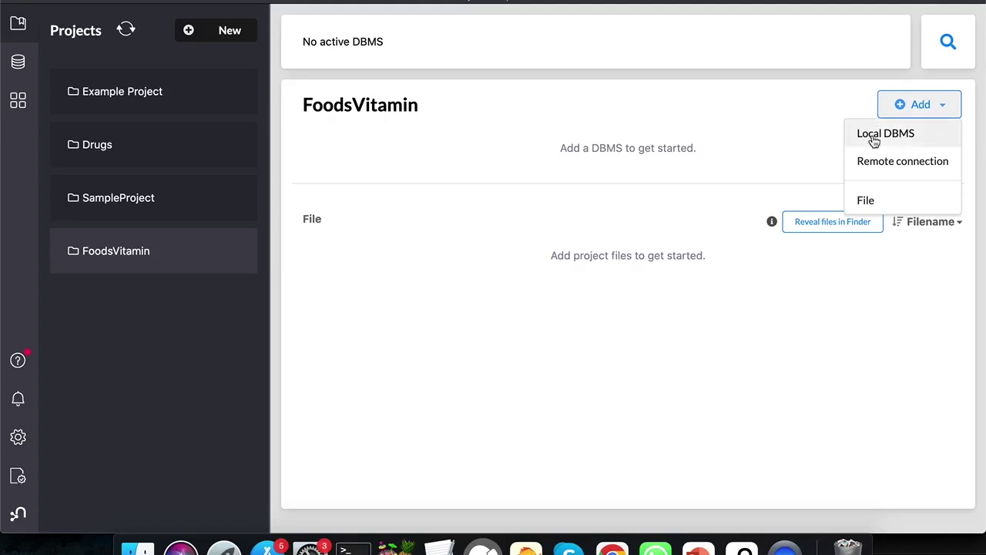
click(875, 137)
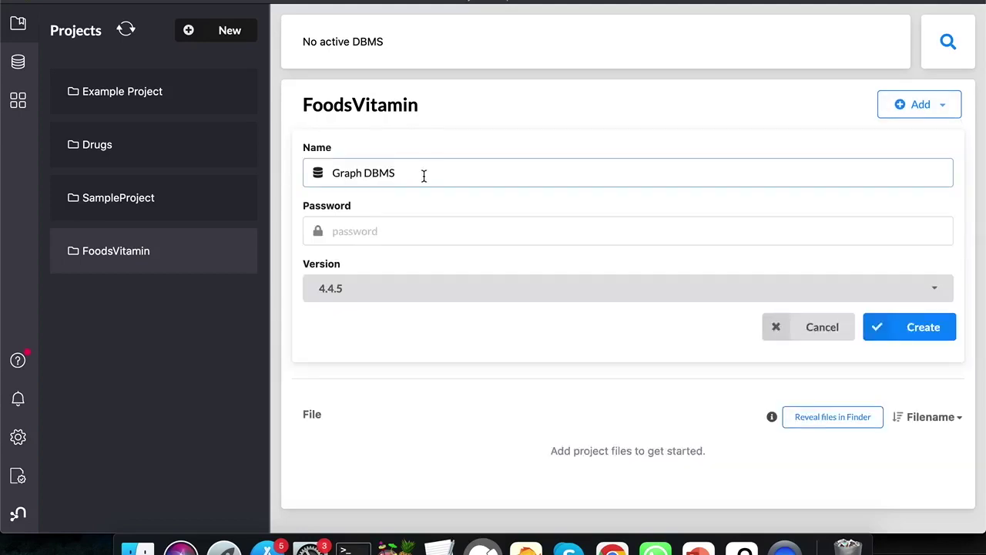
key(super+a)
double_click(336, 174)
text(Food)
click(360, 231)
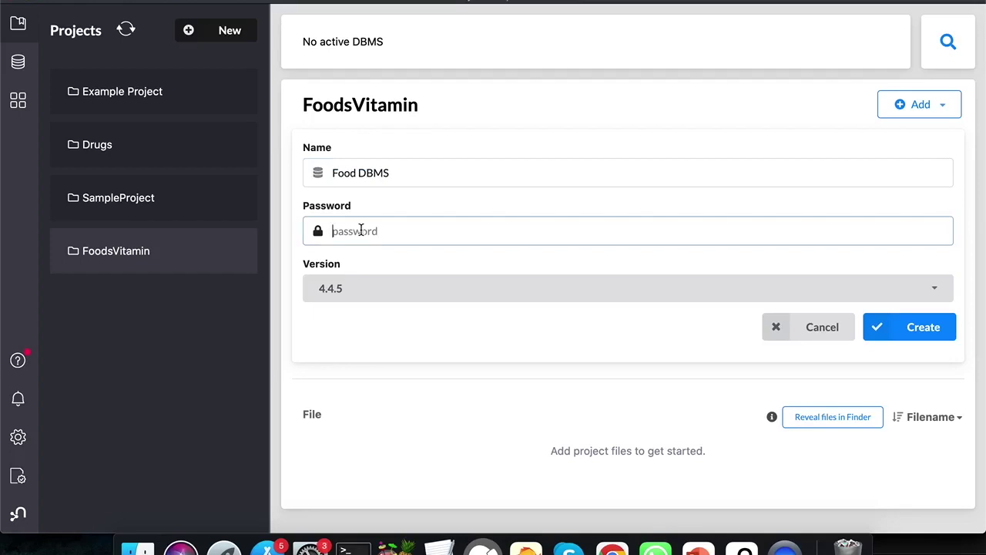
click(934, 290)
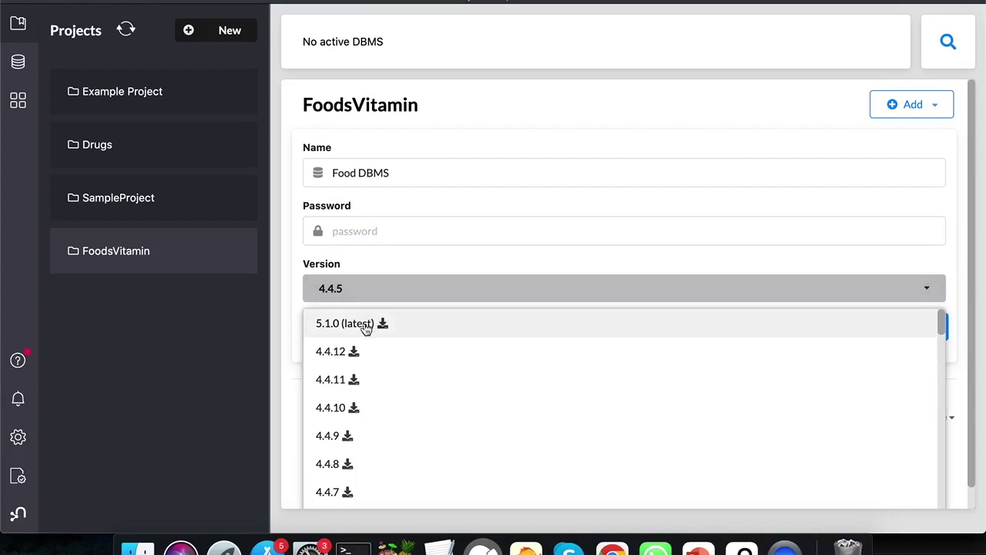
click(476, 201)
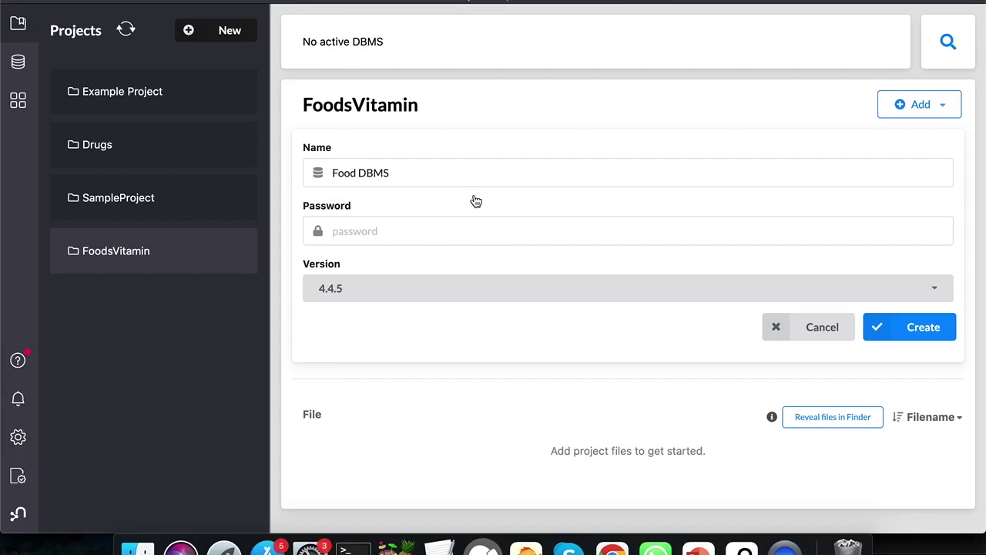
click(382, 228)
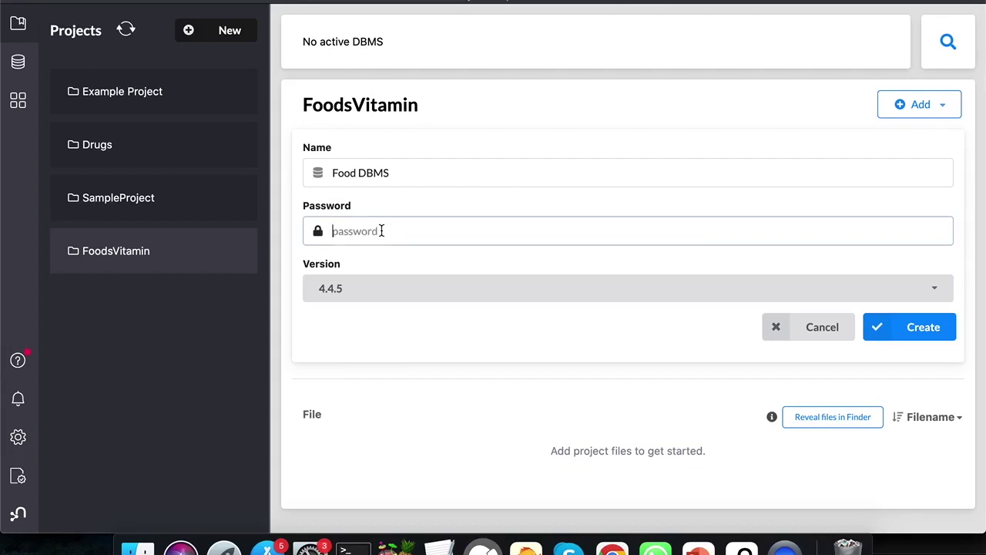
text(12345678)
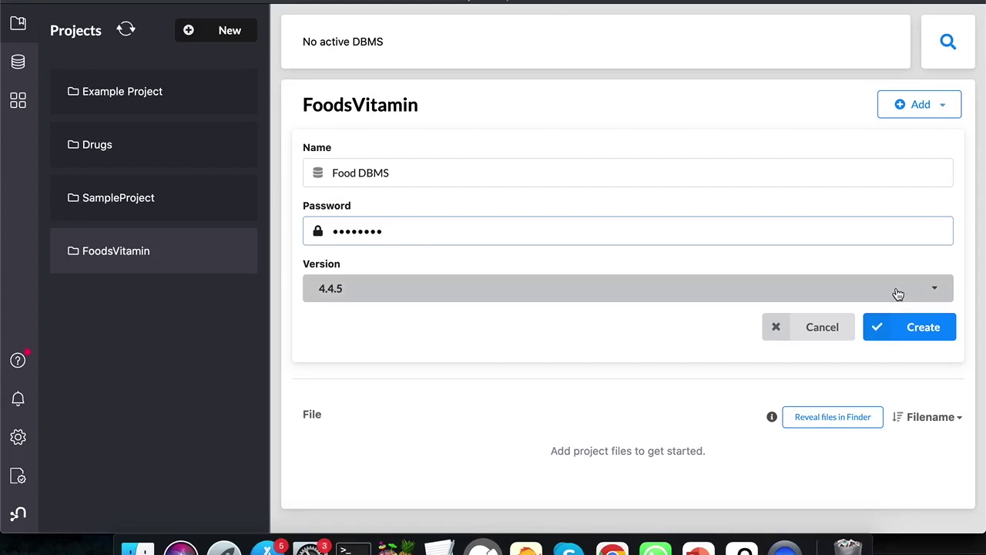
click(907, 328)
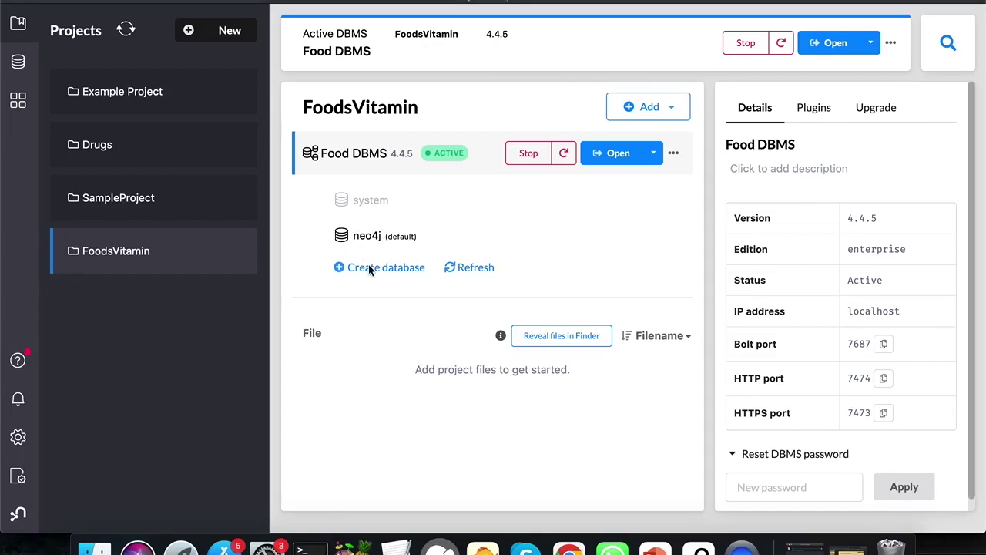
Add a database named fooddb to Food DBMS
click(370, 266)
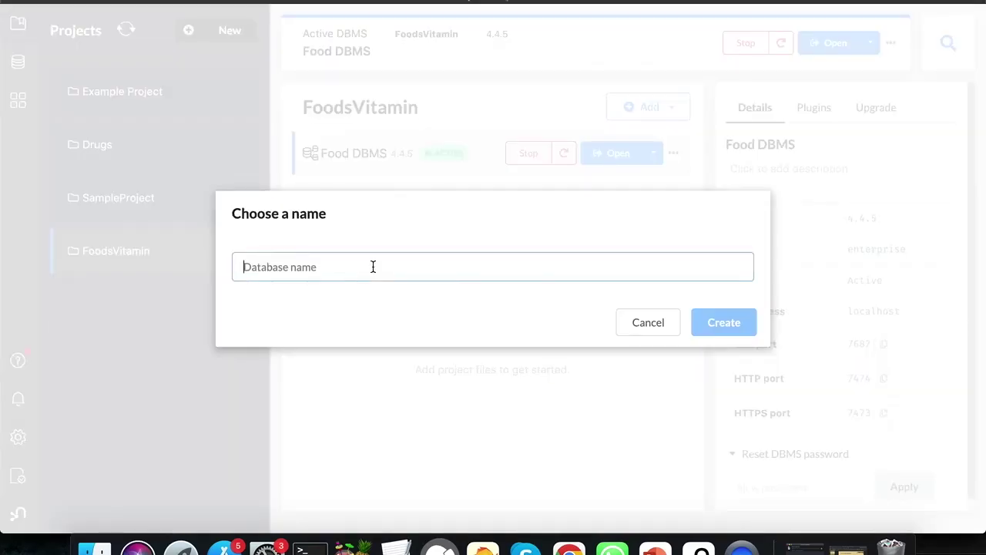
text(fooddb)
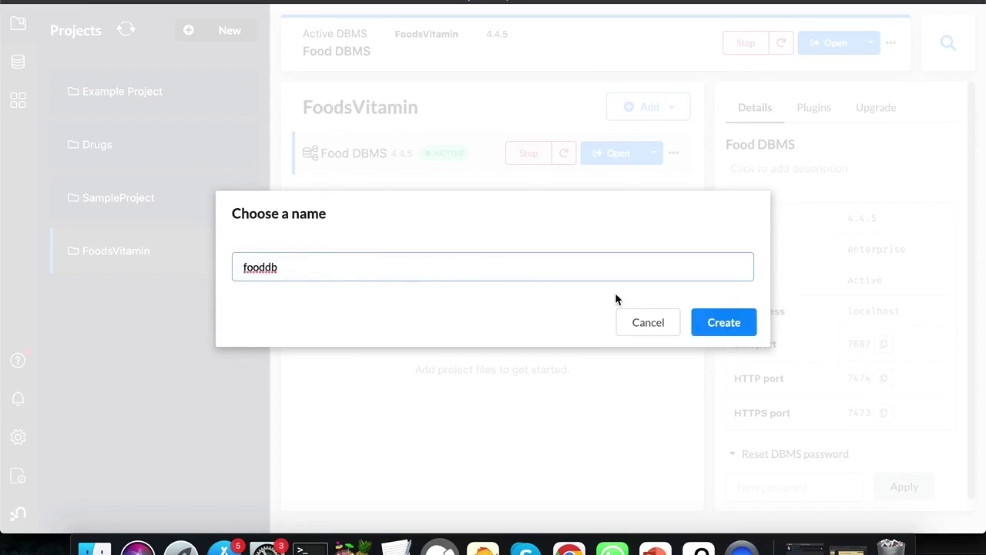
click(706, 328)
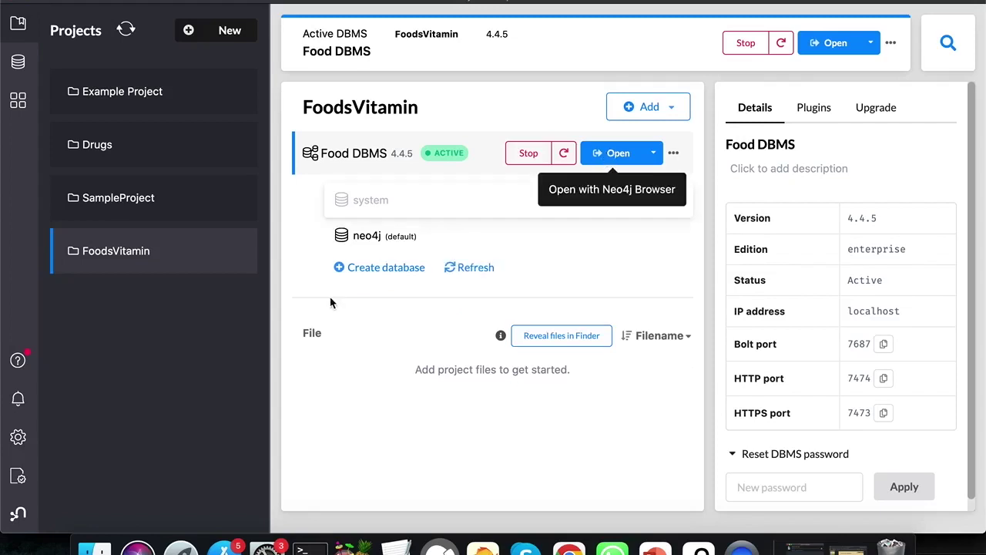
Refresh Food DBMS's database list
click(608, 153)
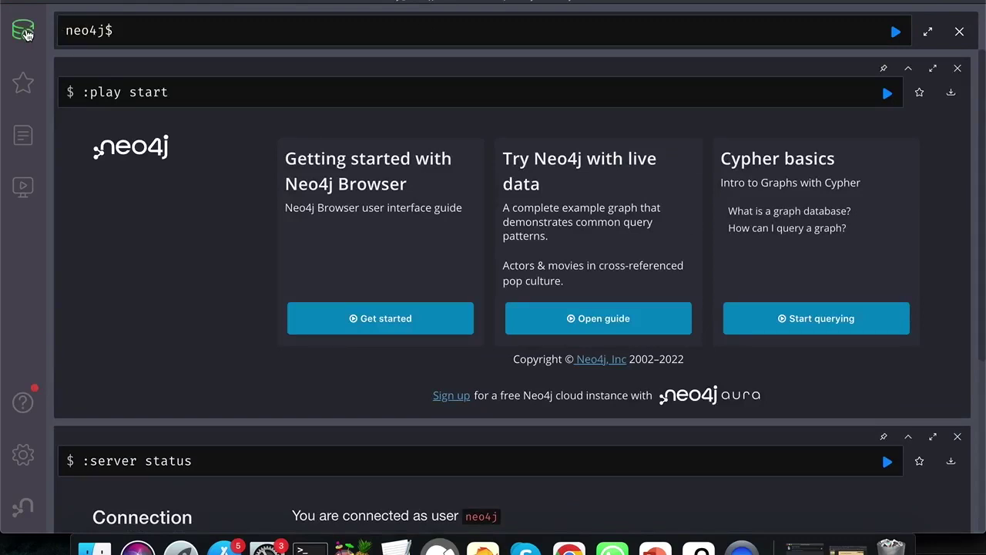
Switch Neo4j Browser to the fooddb database from the database information panel
click(23, 30)
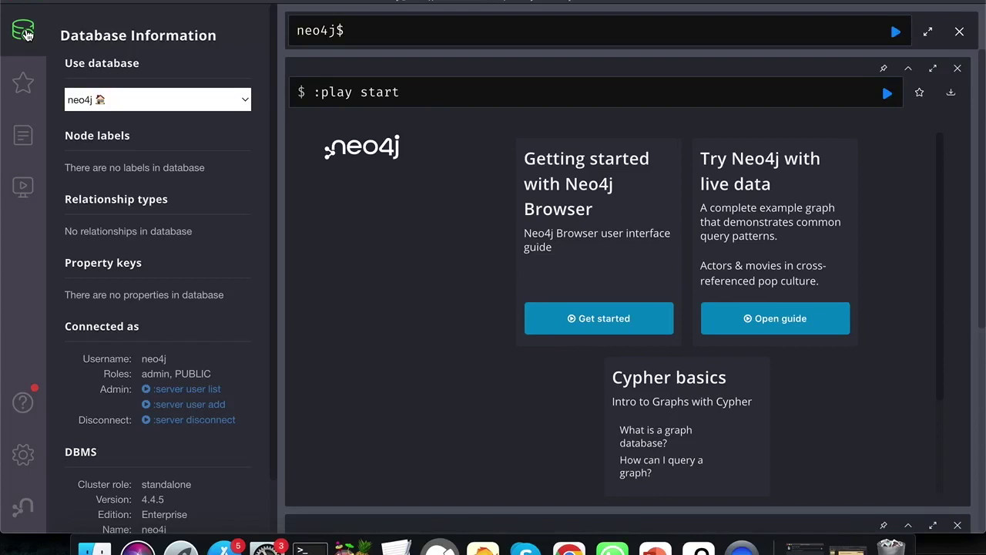
click(243, 104)
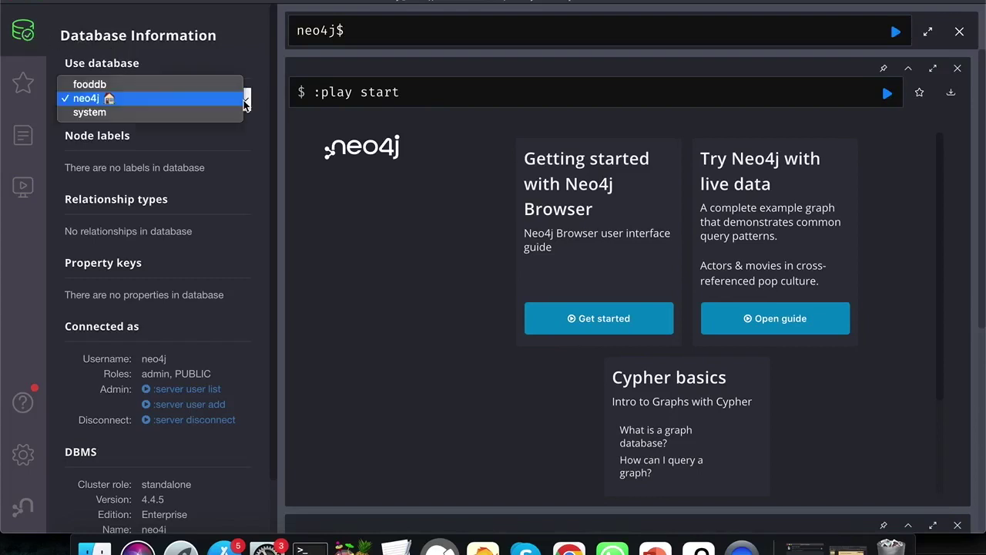
click(199, 86)
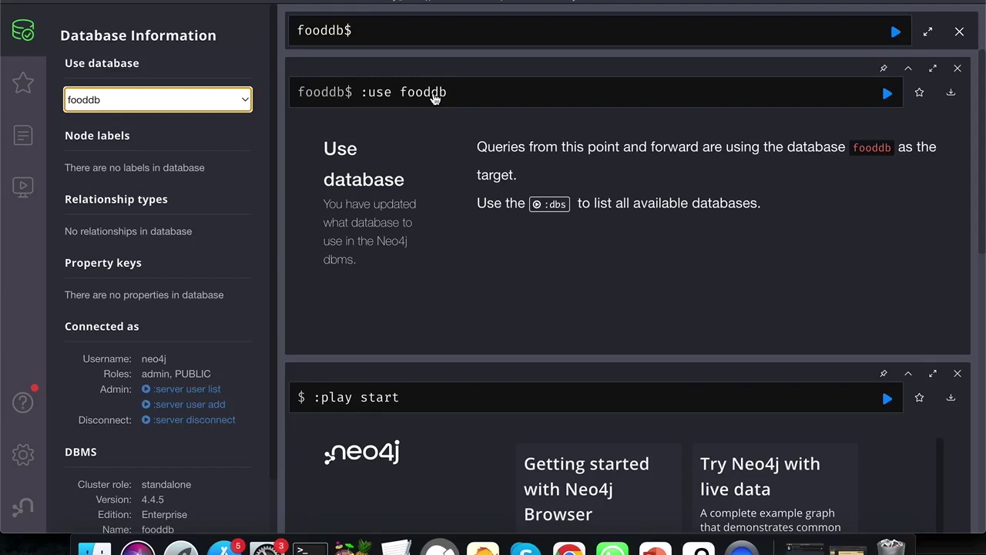
Review the :use fooddb result and the :server status connection frame
scroll(198, 347, down, 2)
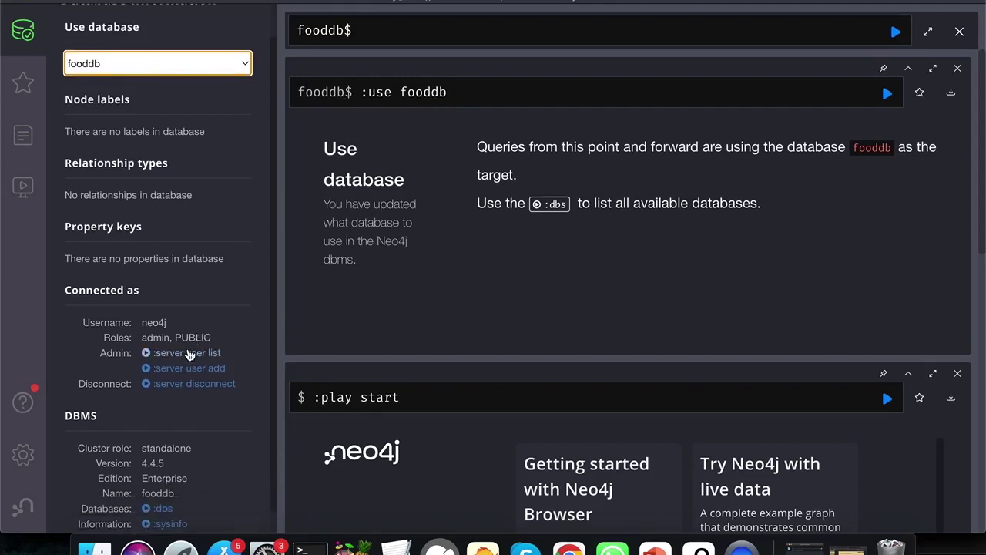
scroll(167, 162, up, 2)
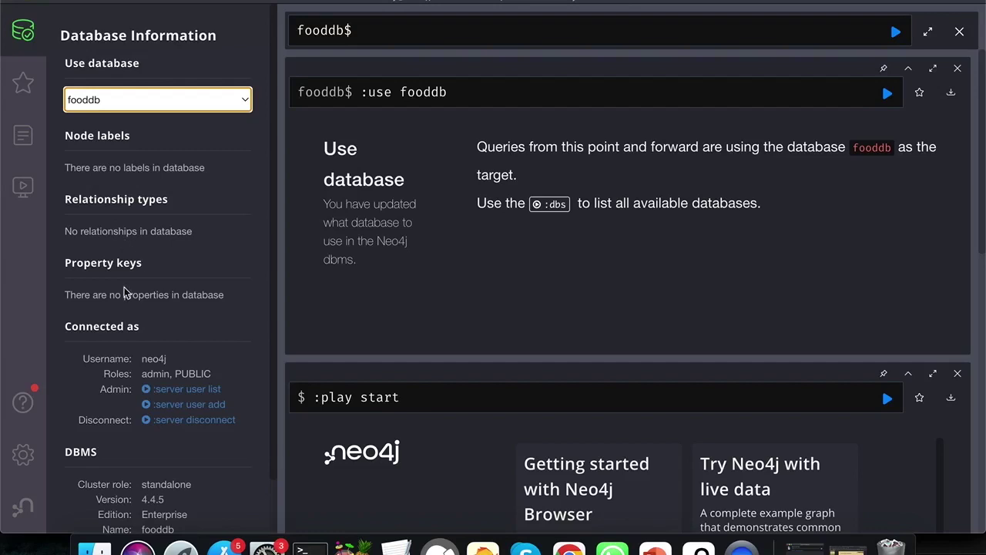
scroll(169, 297, down, 3)
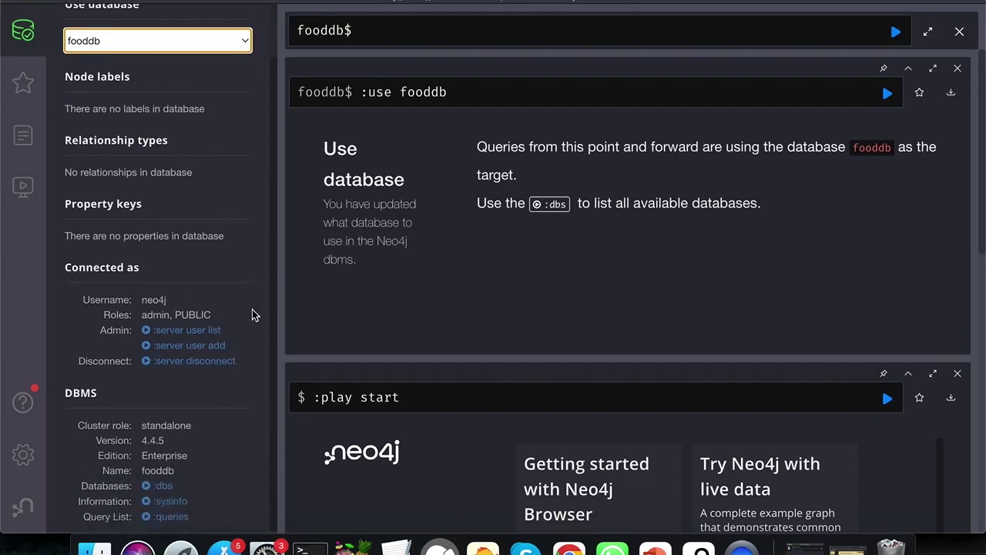
scroll(443, 378, down, 5)
scroll(442, 377, up, 5)
click(473, 92)
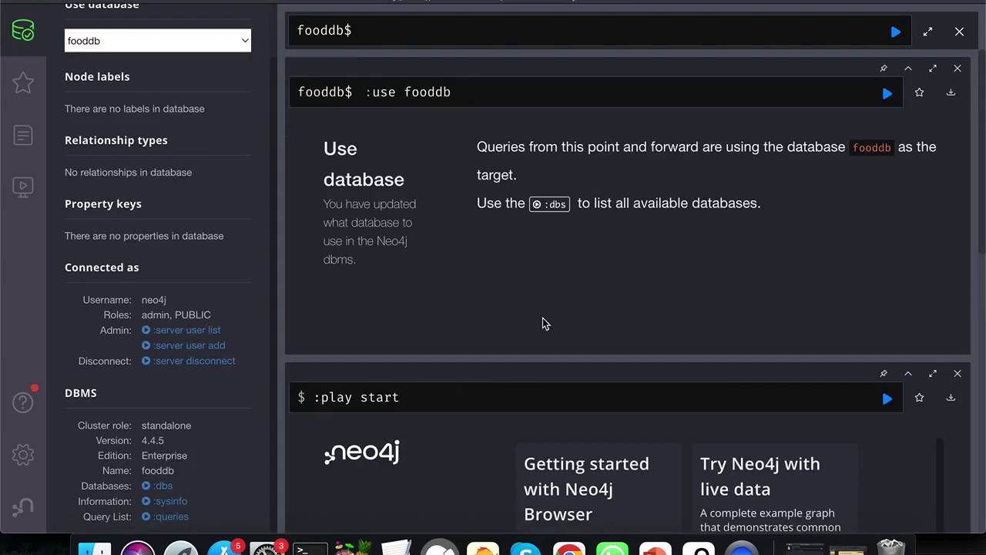
scroll(542, 323, down, 10)
scroll(543, 323, down, 2)
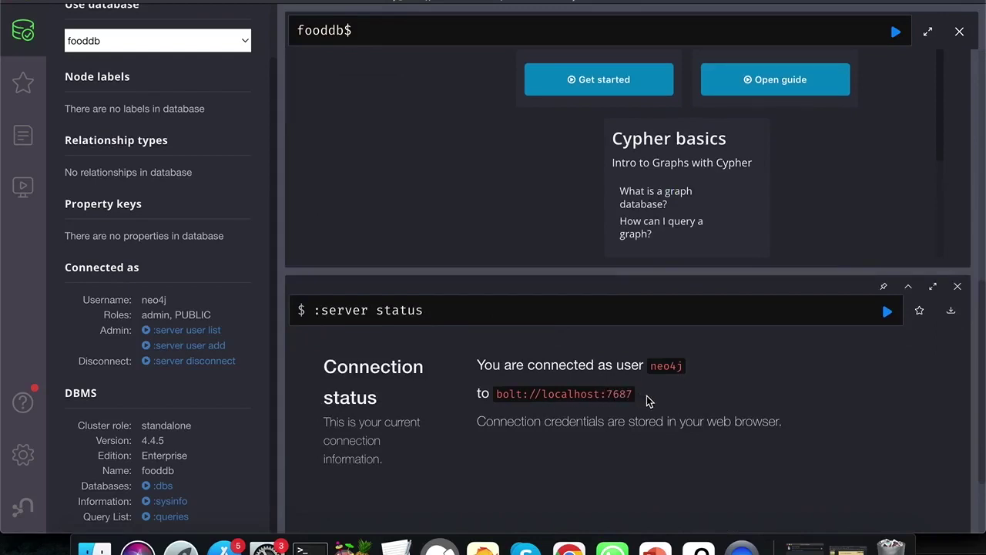
scroll(228, 235, up, 2)
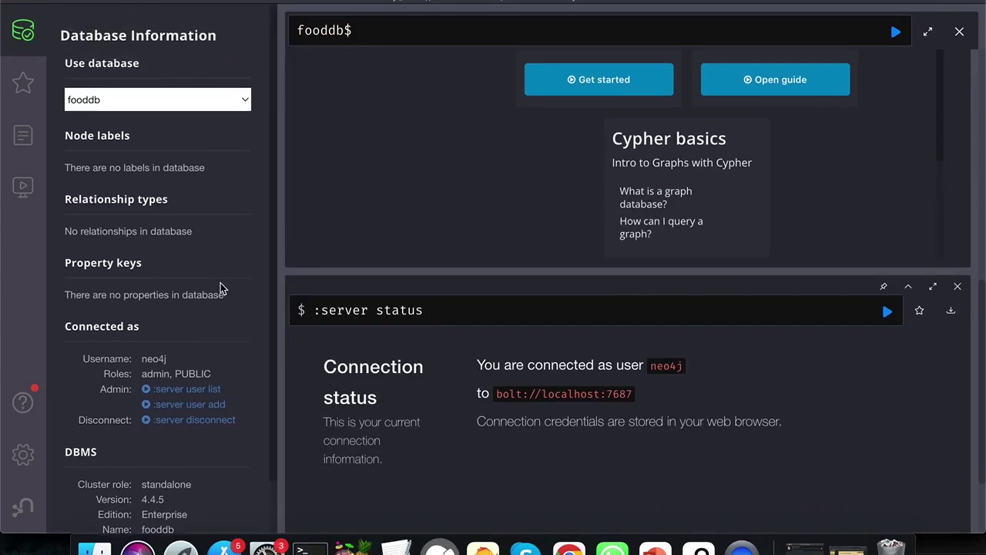
From the server user list, start a new user 'fooduser' and enter its password twice
click(190, 393)
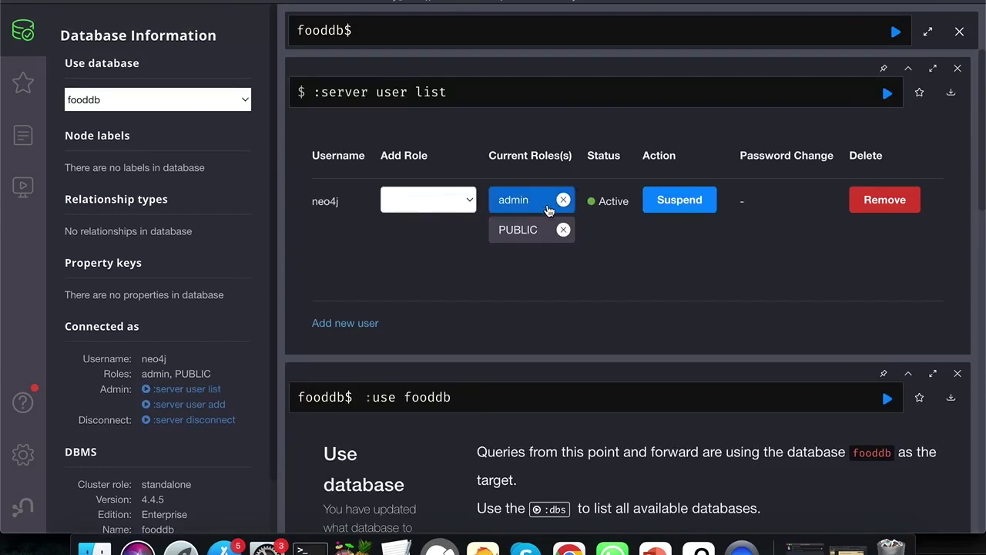
click(356, 324)
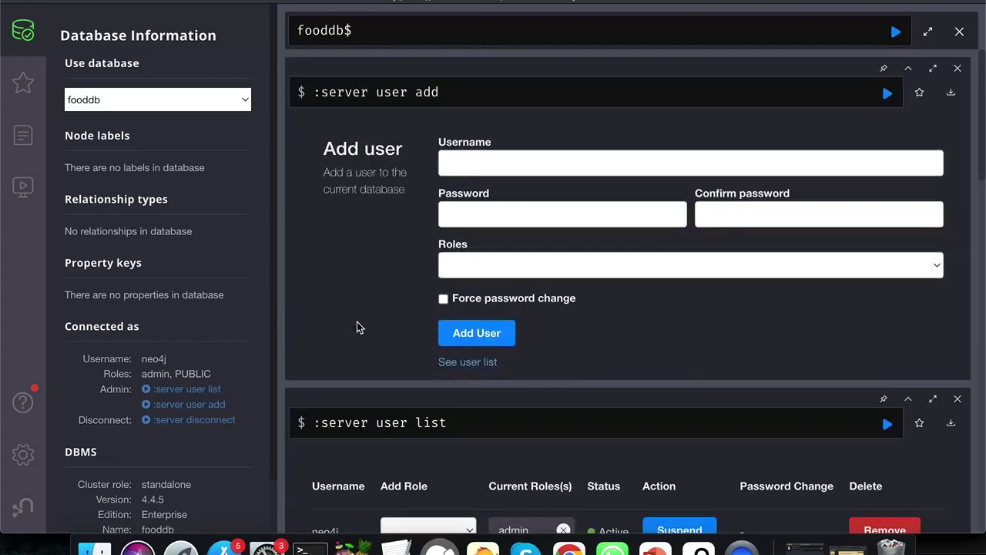
click(506, 167)
text(foo)
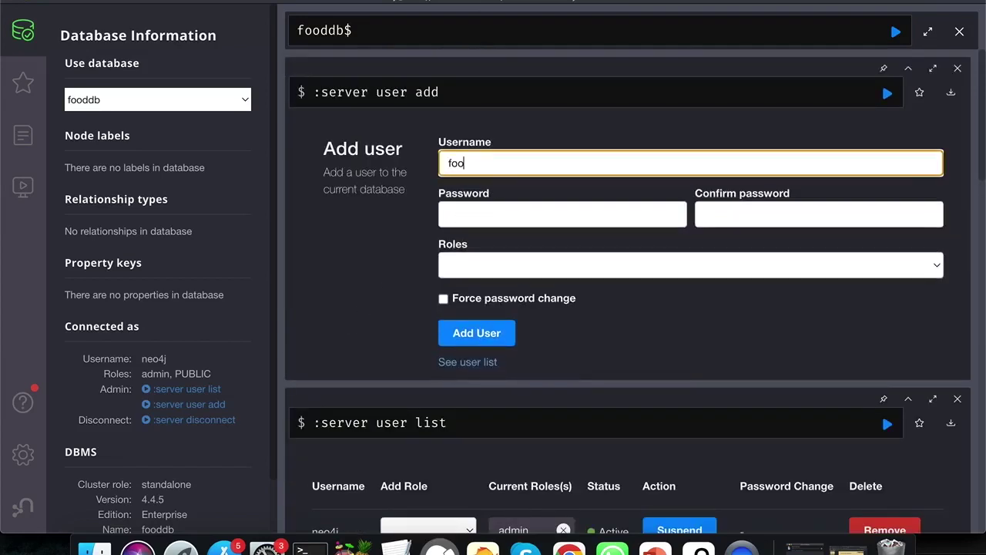
text(duser)
key(super+a)
click(496, 208)
key(super+v)
click(720, 208)
key(super+v)
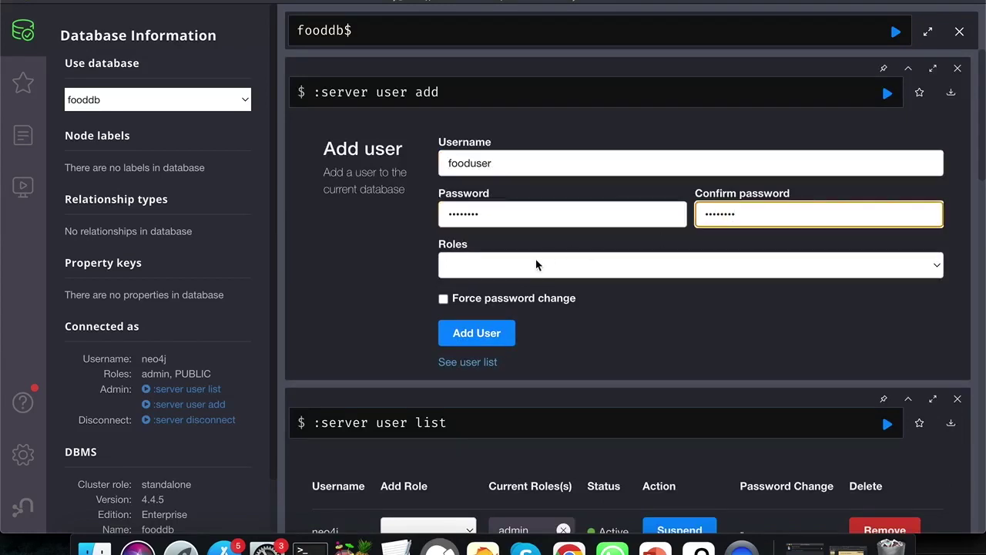
Give fooduser the admin role, add the user, and show the updated user list
click(531, 265)
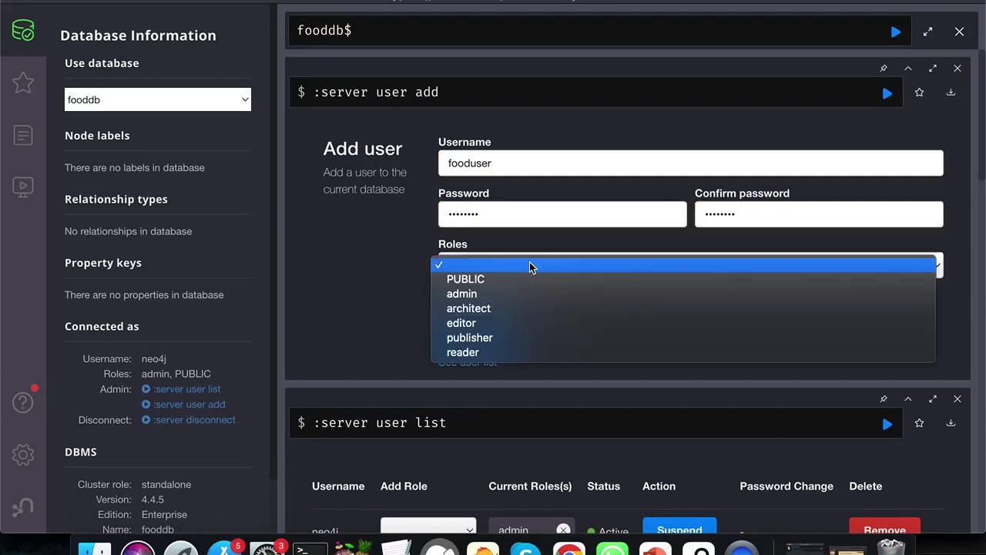
click(507, 293)
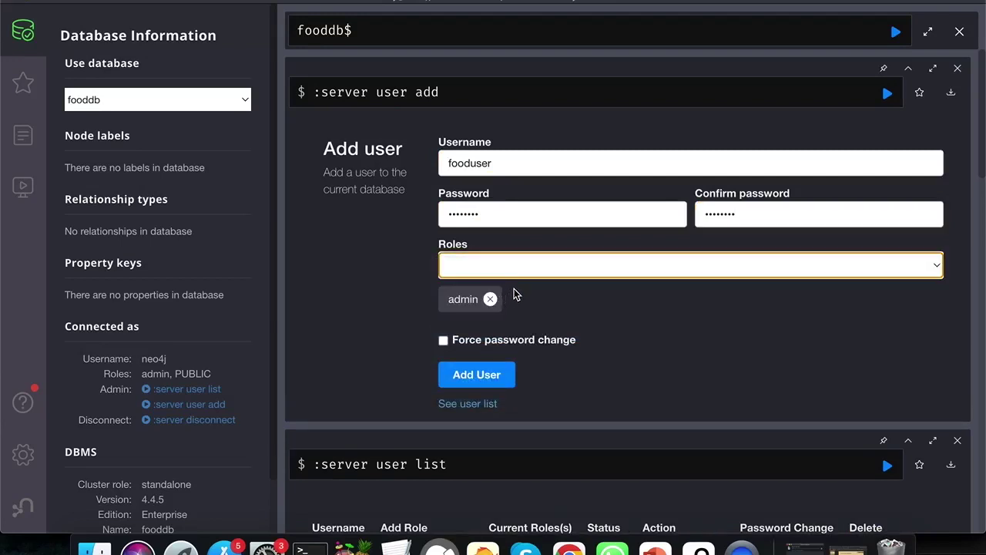
click(478, 376)
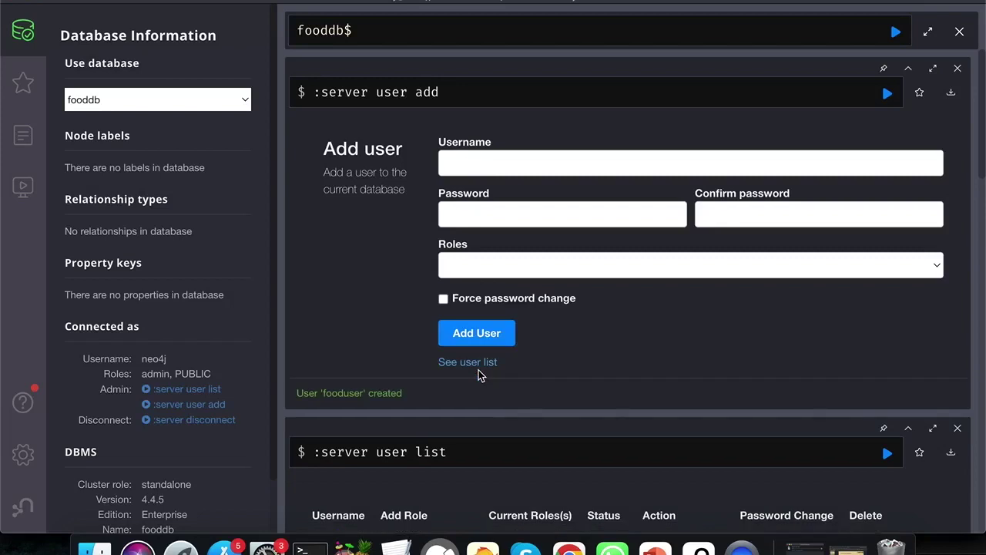
click(463, 363)
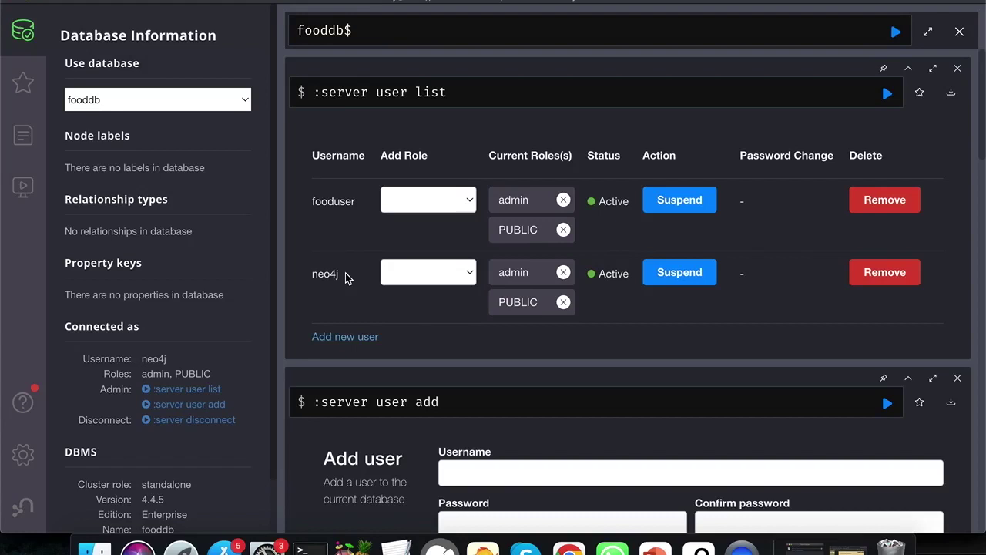
scroll(622, 370, down, 5)
scroll(624, 375, down, 2)
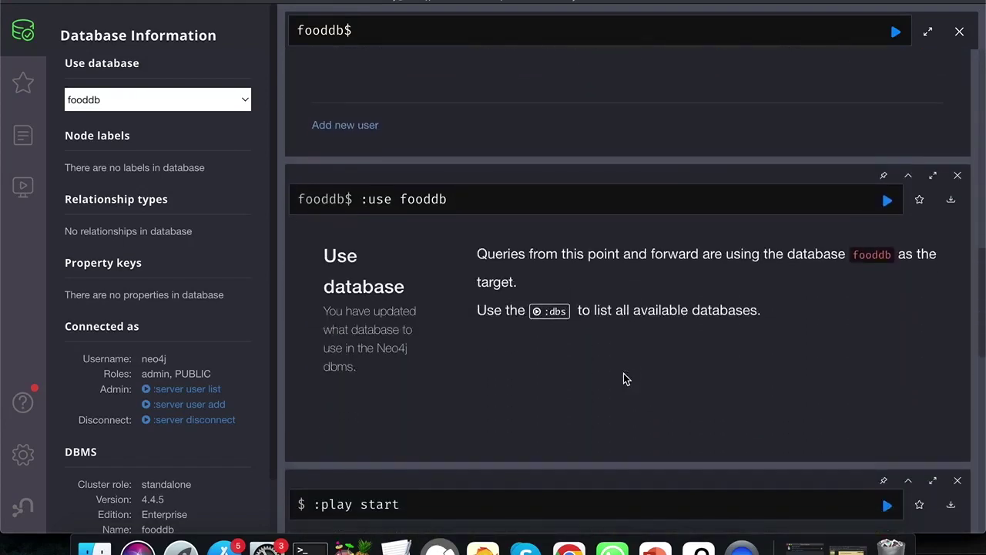
scroll(624, 378, down, 4)
scroll(624, 377, up, 2)
scroll(624, 378, down, 8)
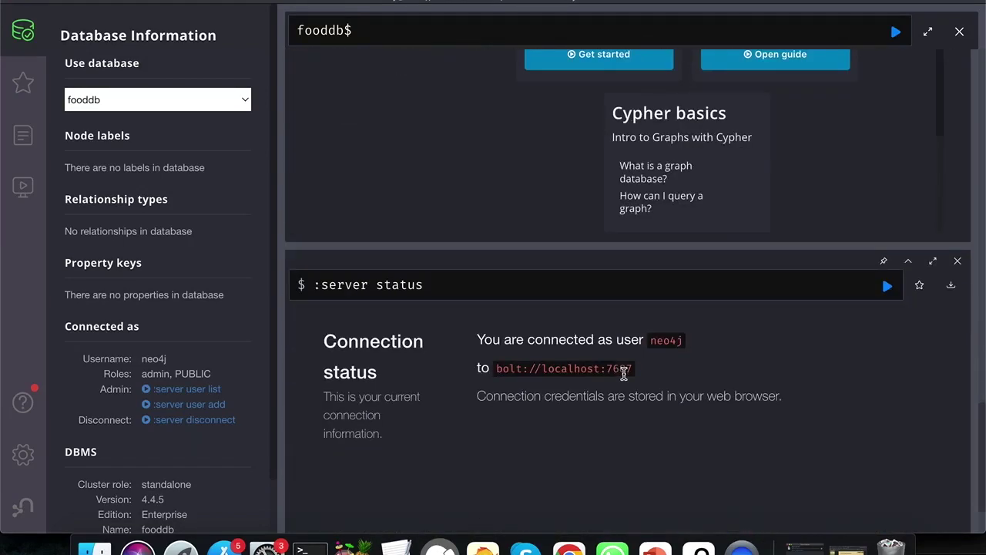
scroll(624, 373, up, 10)
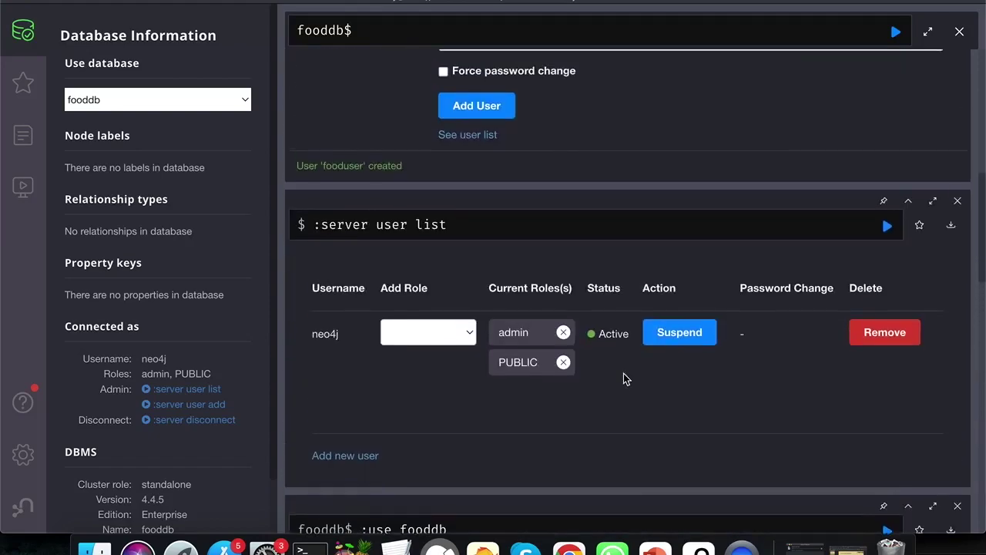
scroll(624, 377, down, 8)
scroll(624, 377, up, 2)
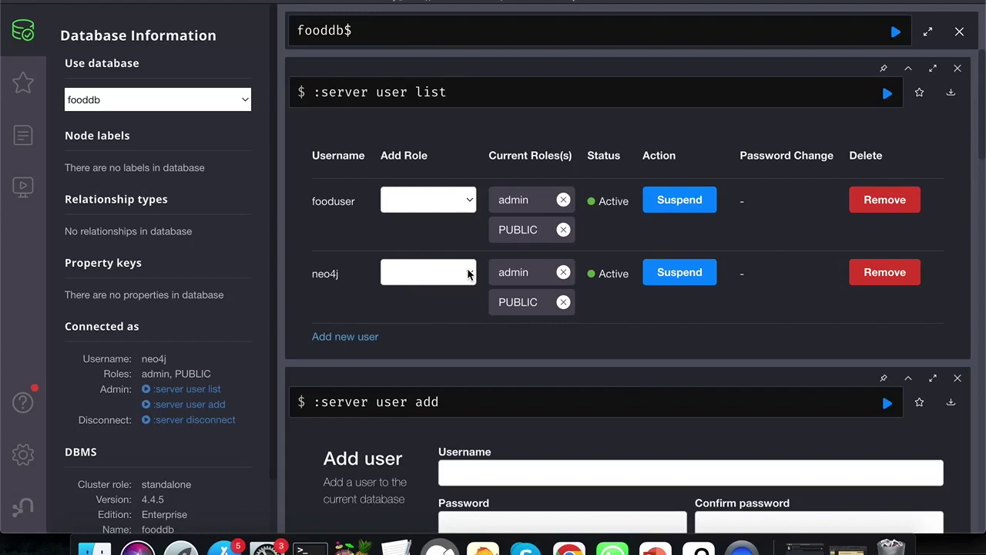
click(471, 200)
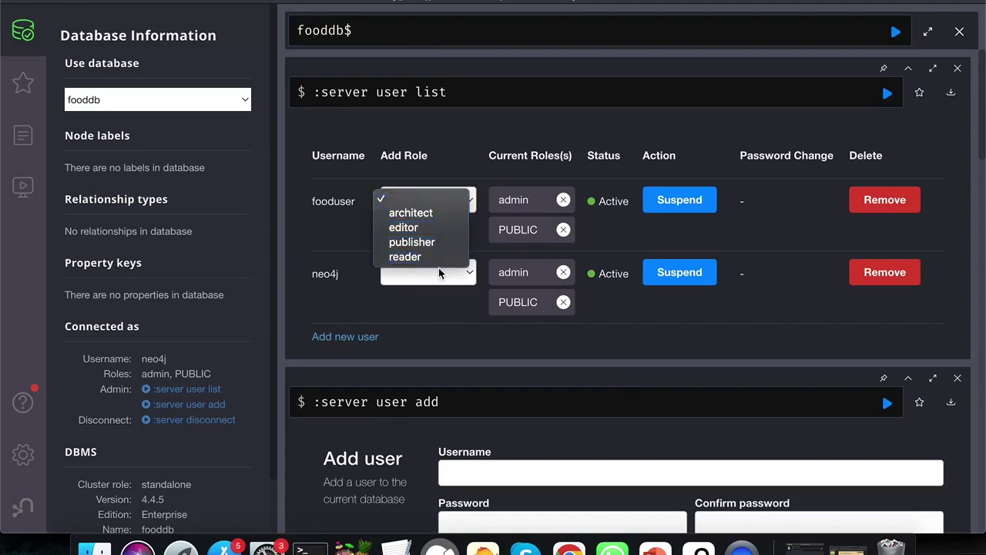
click(427, 314)
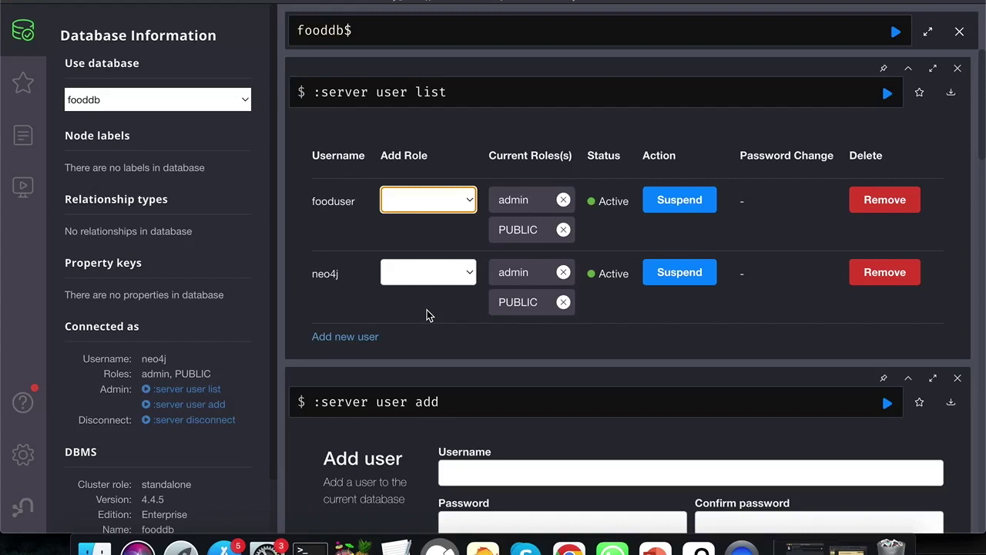
click(427, 310)
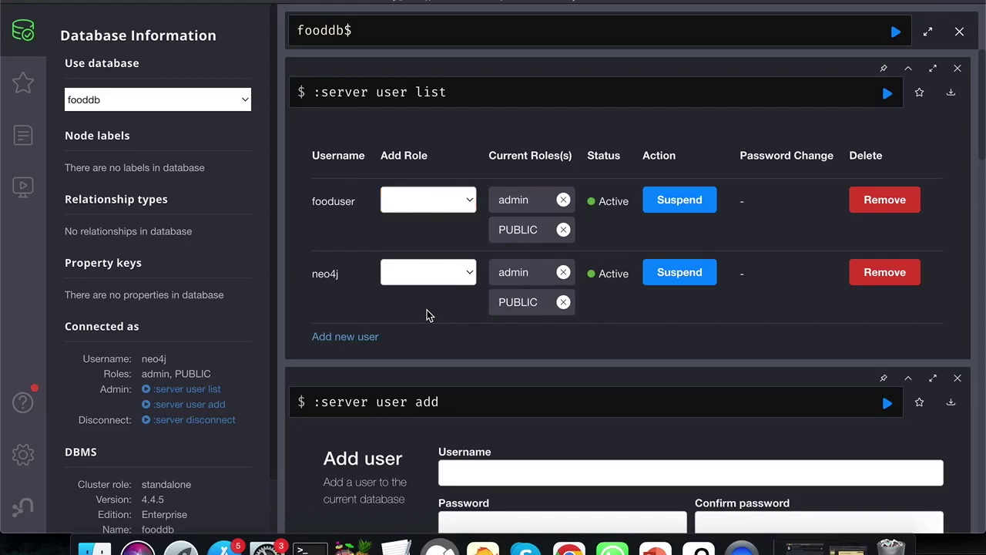